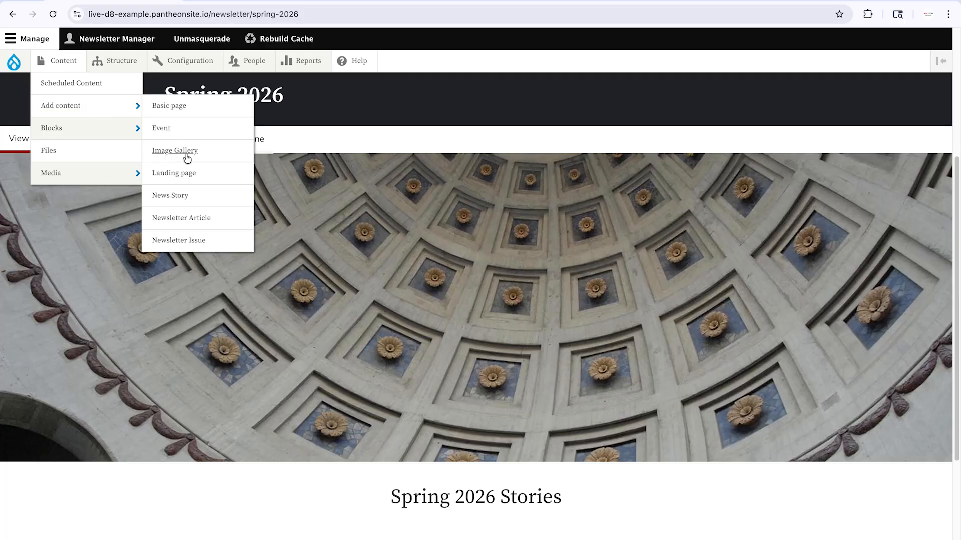
Step: Start a new Newsletter Article titled "Welcome from the Chair"
left_click(197, 218)
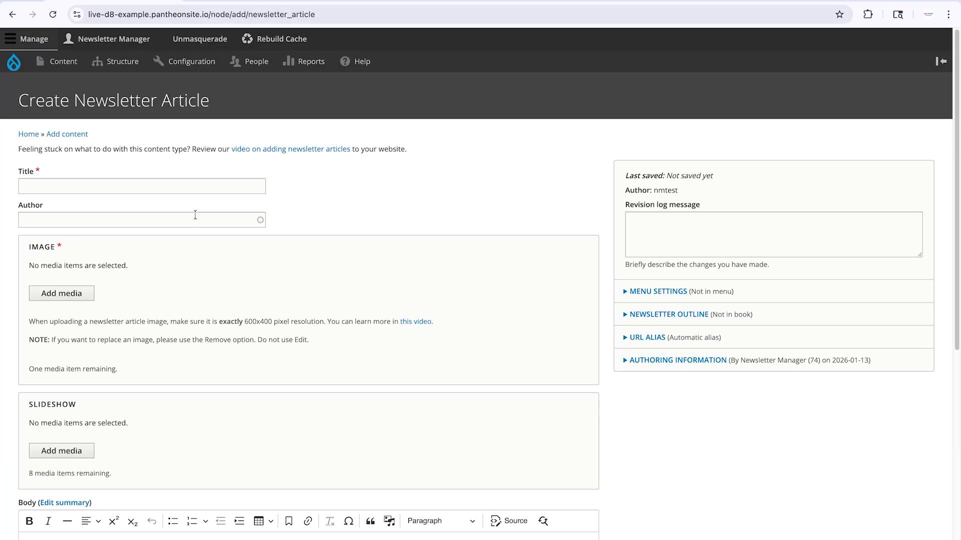
left_click(37, 186)
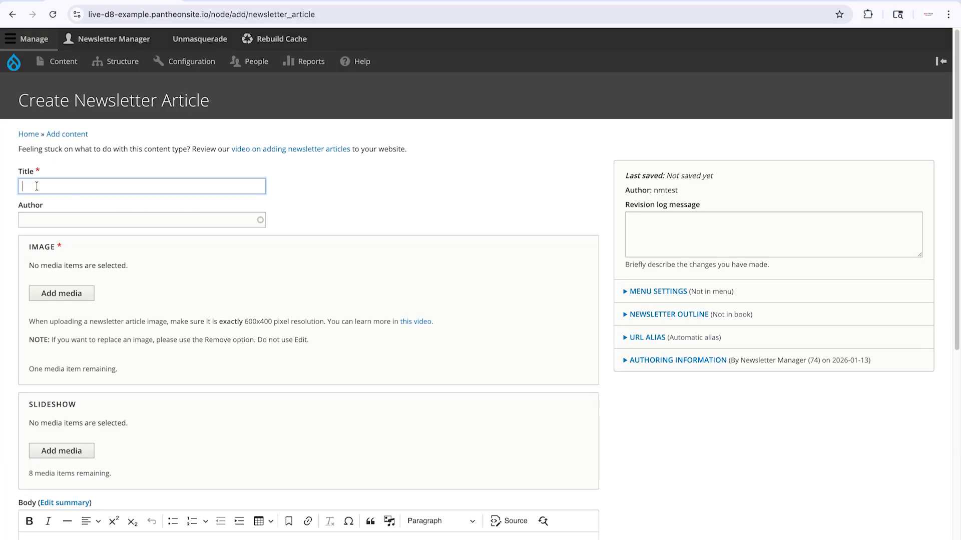
type("Welcome from the Chair")
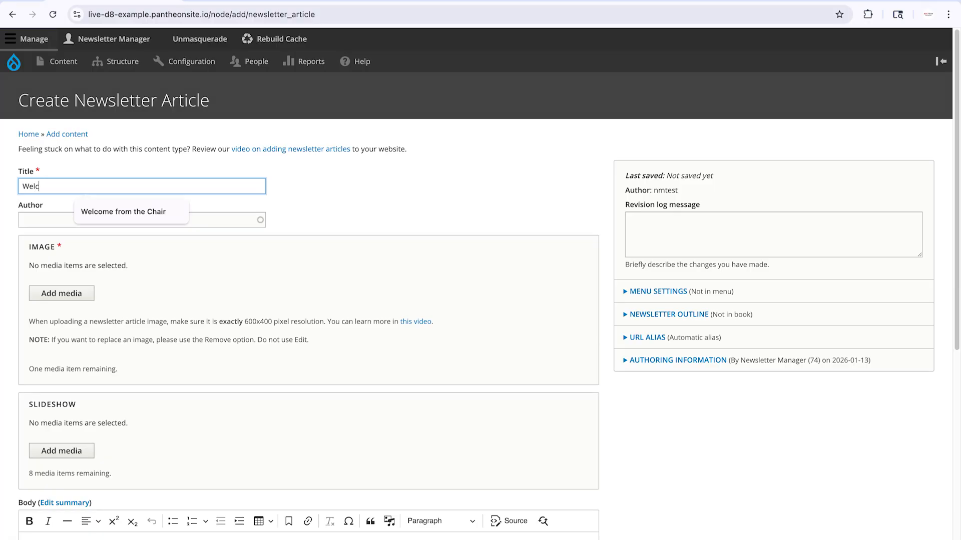
left_click(85, 210)
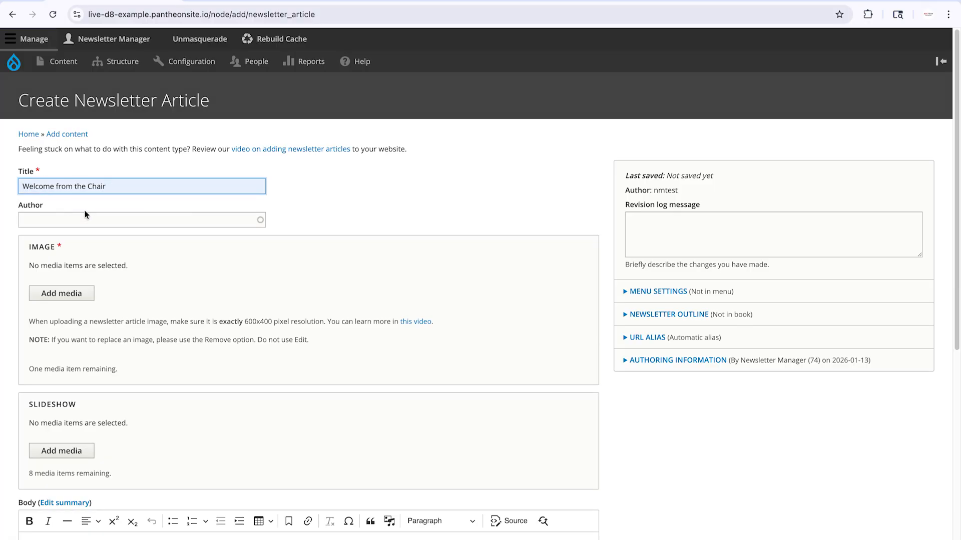
Step: Set the article's author to the Newsletter Manager account
left_click(25, 220)
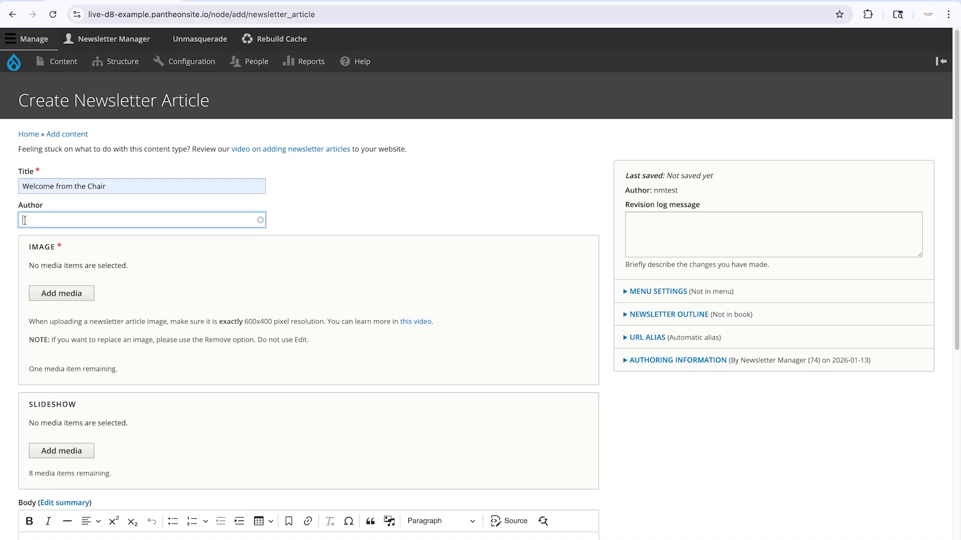
type("news")
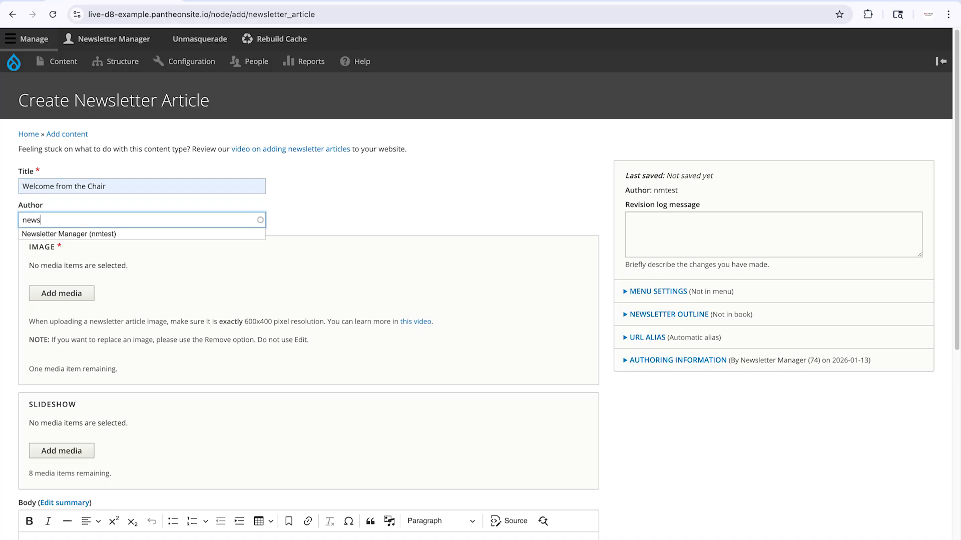
left_click(28, 231)
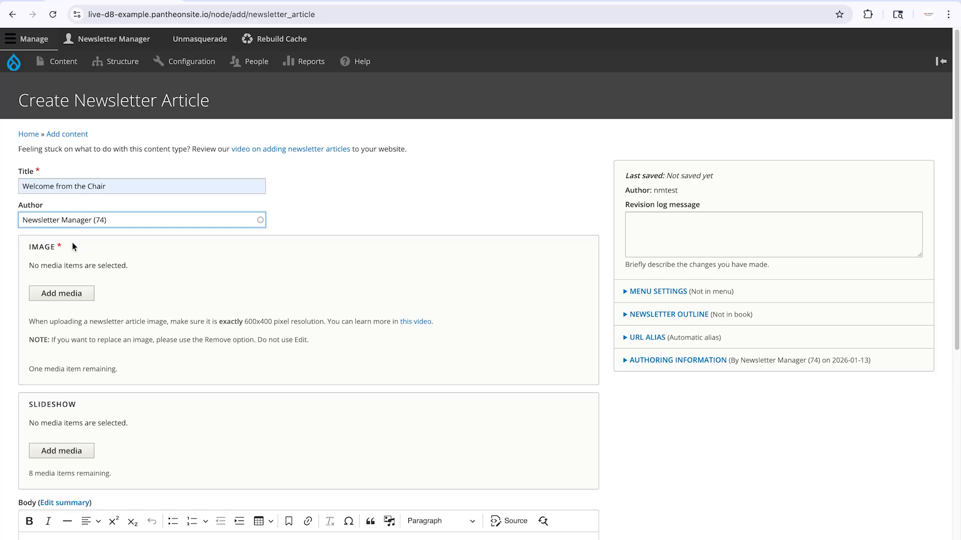
left_click(163, 295)
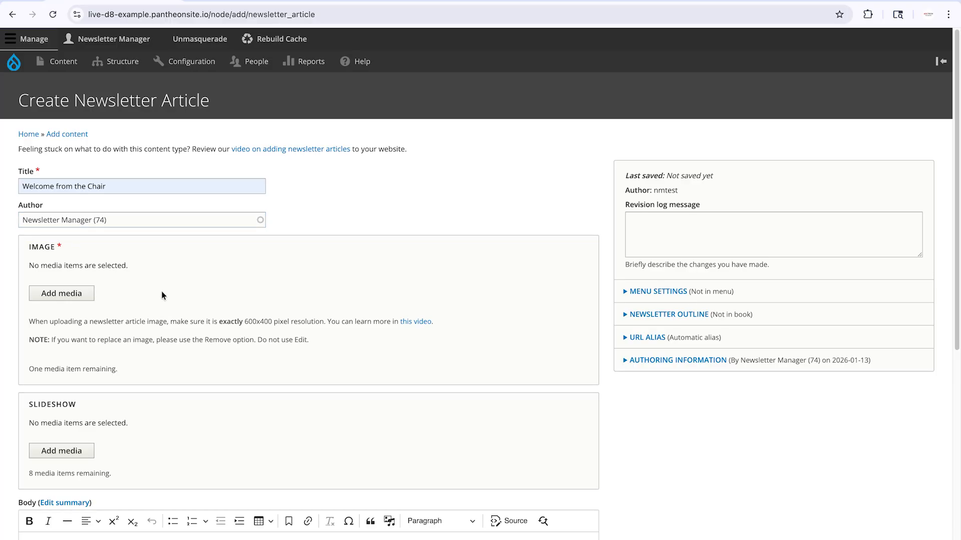
Step: Filter the media library to Stock Images and insert thompson_dusk_8739.jpg as the article's image
left_click(63, 294)
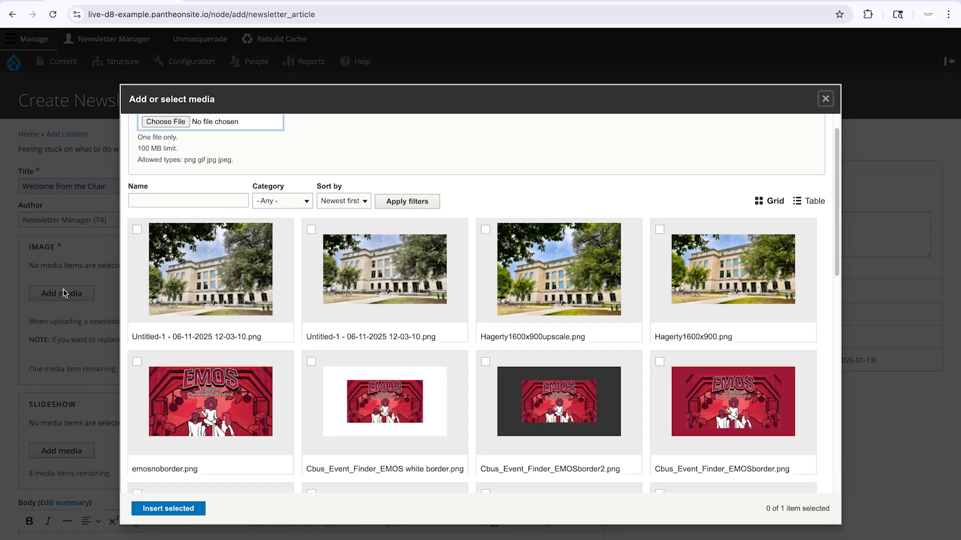
left_click(274, 202)
left_click(276, 213)
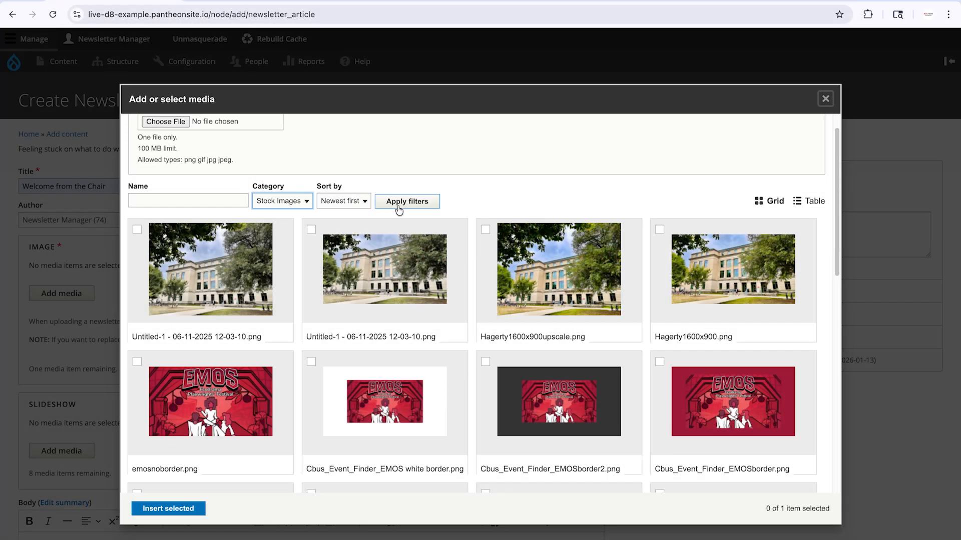
left_click(398, 206)
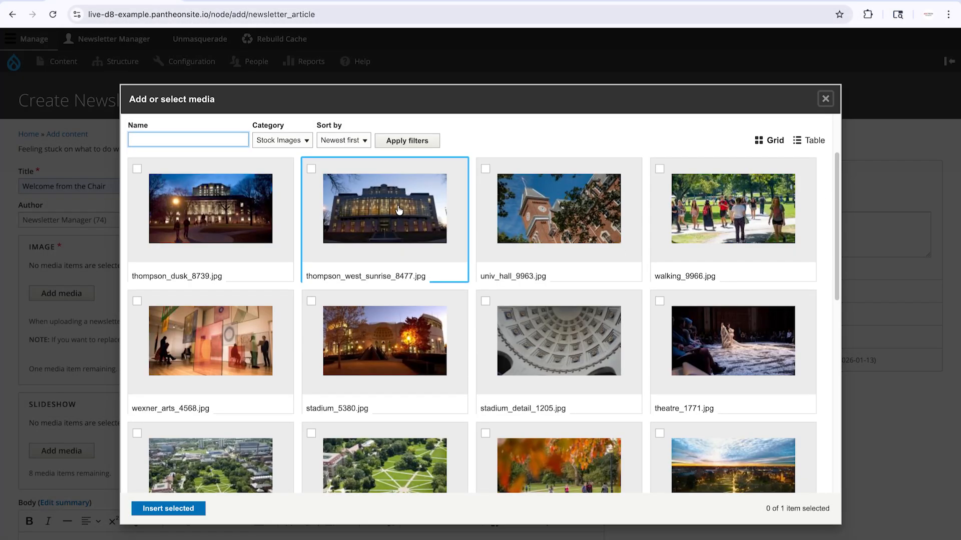
left_click(229, 192)
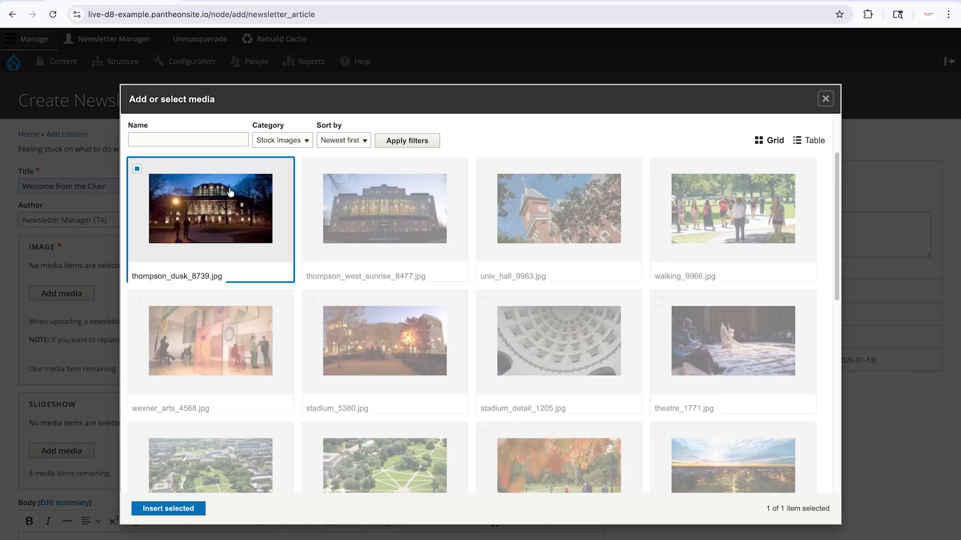
left_click(177, 516)
Step: Examine the column layouts offered in the Advanced section below the article body
scroll(160, 419, "down", 5)
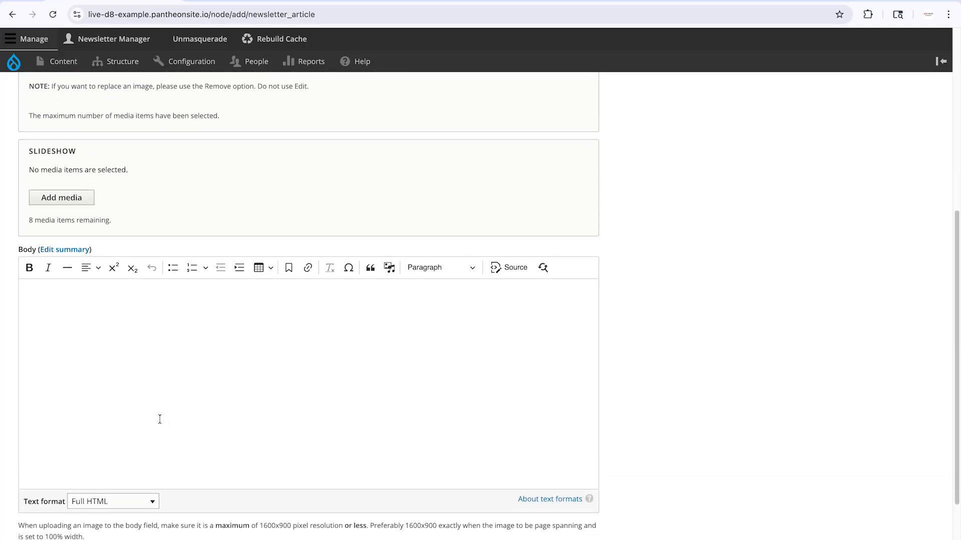
scroll(160, 419, "down", 2)
left_click(24, 222)
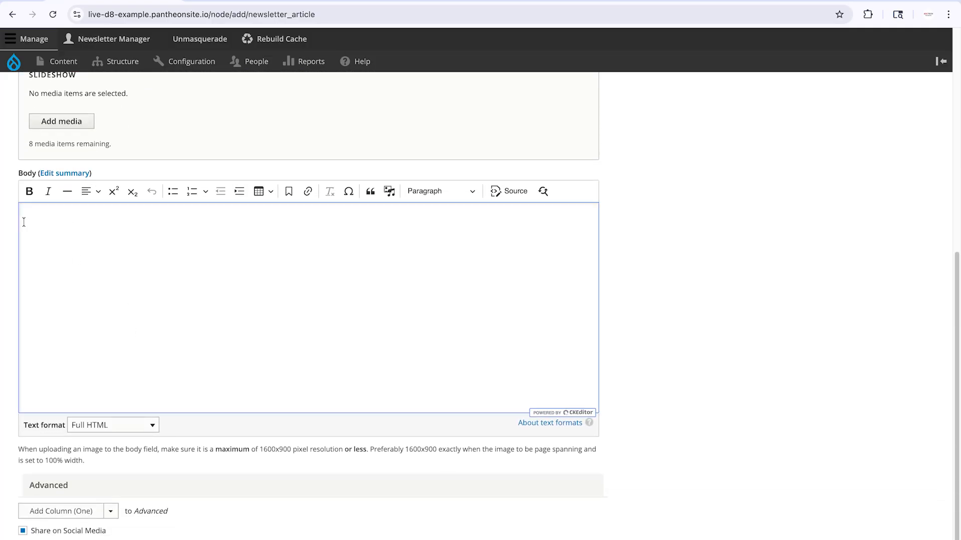
left_click(108, 512)
scroll(81, 428, "down", 1)
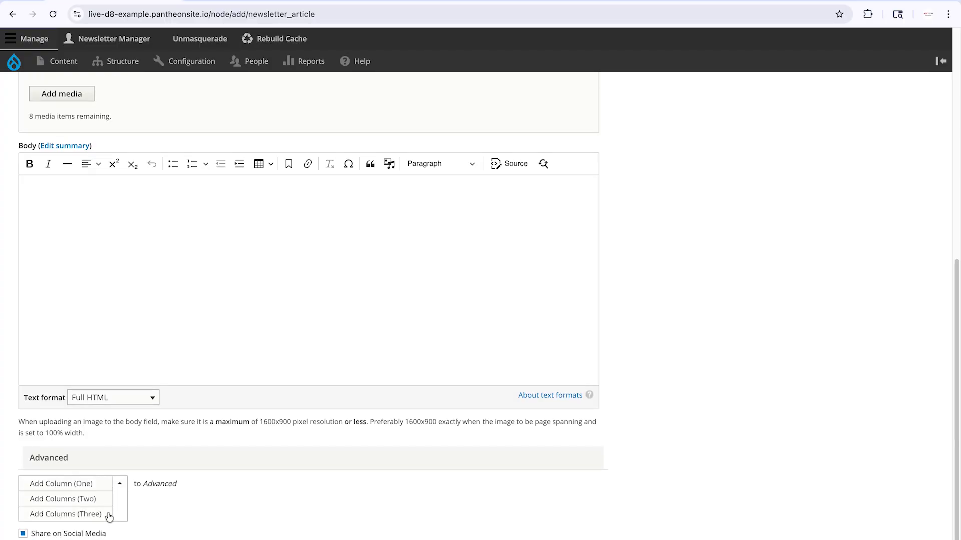
left_click(146, 477)
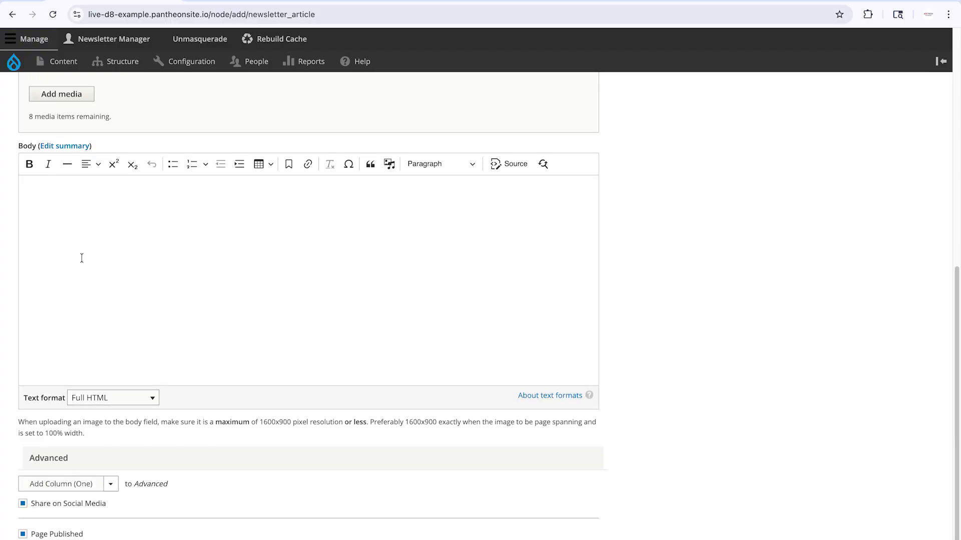
Step: Paste the copied lorem ipsum text into the article's Body field
left_click(62, 223)
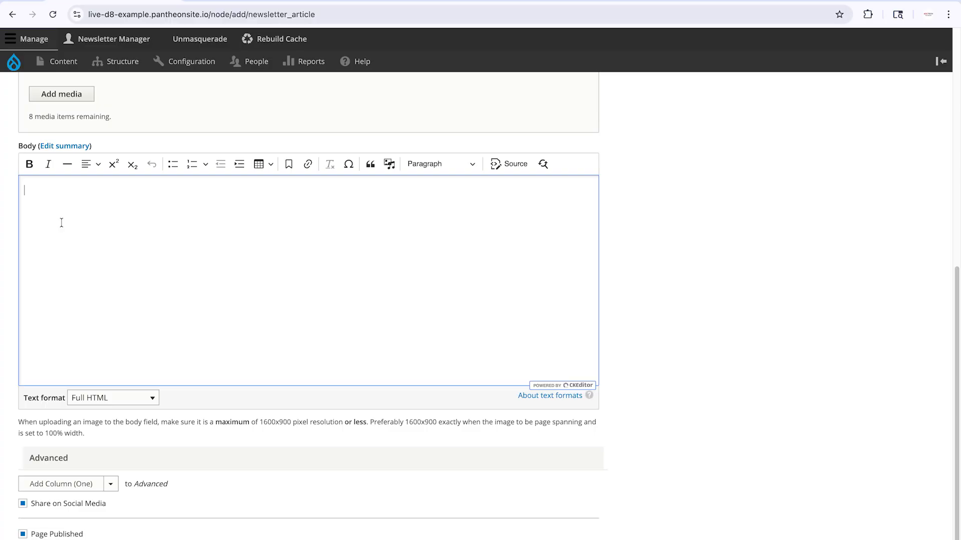
key("ctrl+v")
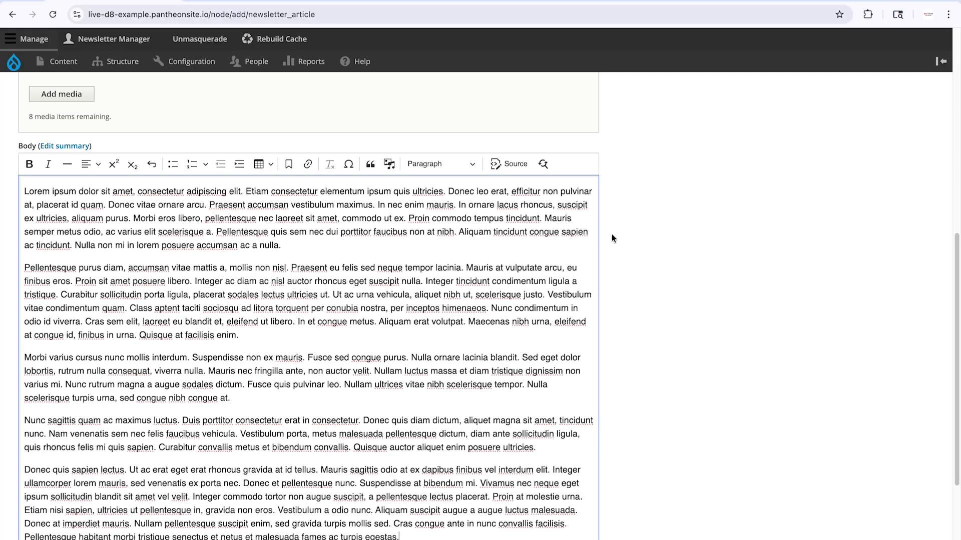
Step: In the newsletter outline, assign the article to Newsletter with Spring 2026 as its parent item
scroll(612, 234, "up", 15)
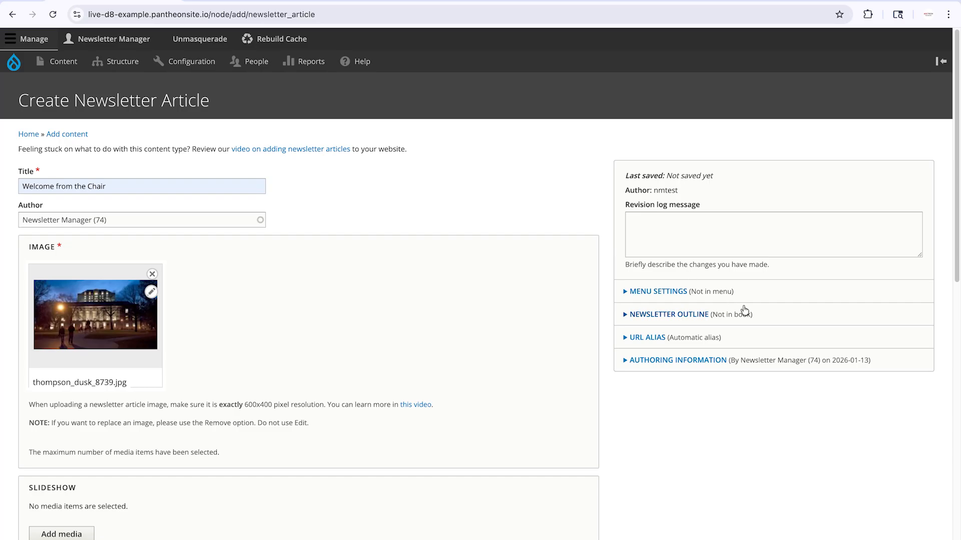
left_click(757, 317)
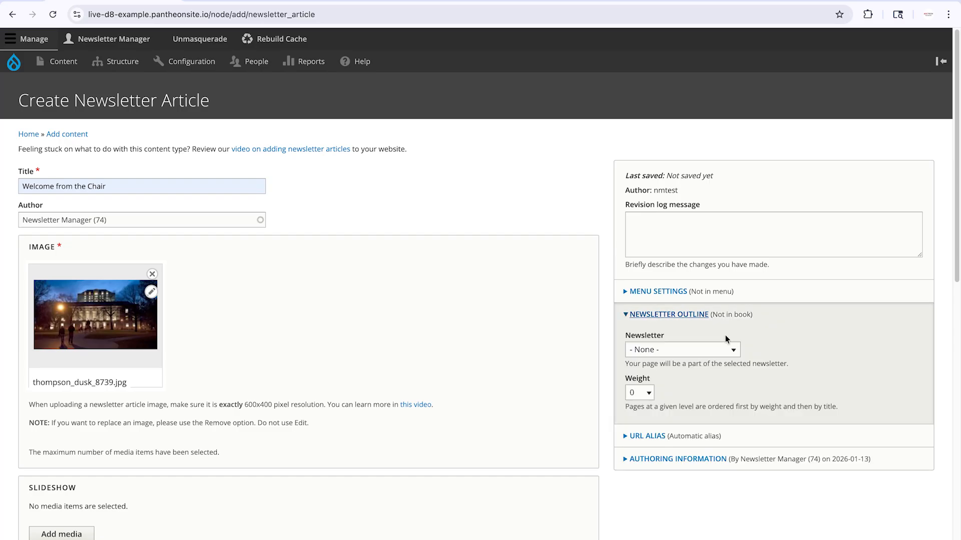
left_click(707, 350)
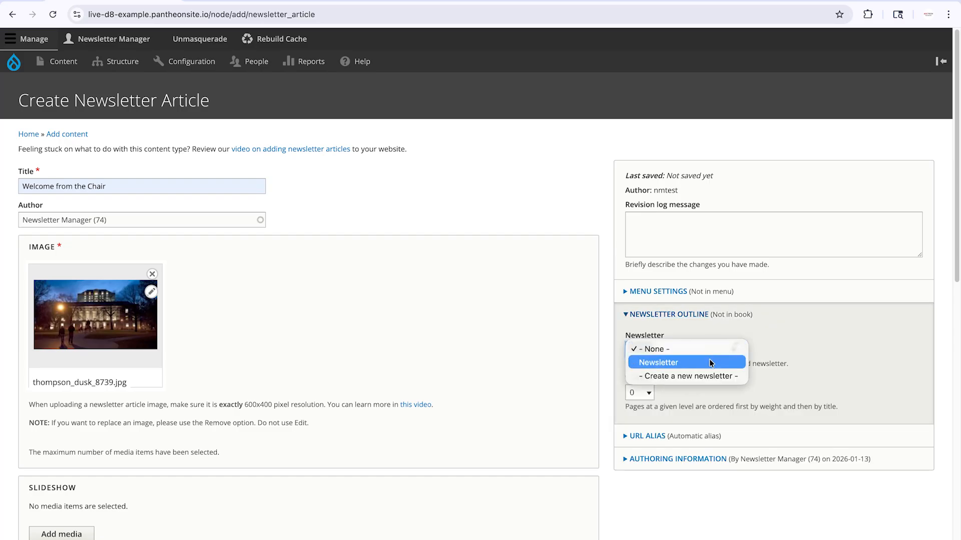
left_click(711, 363)
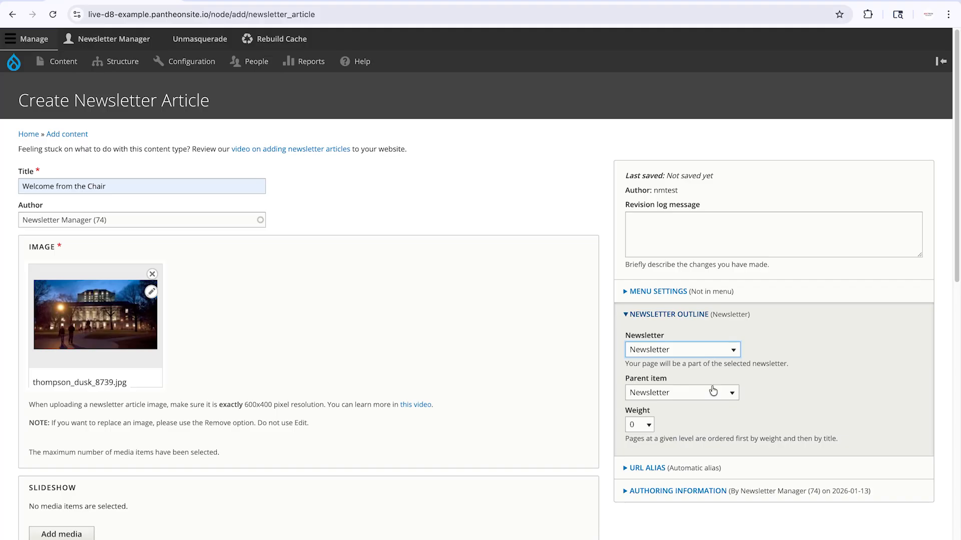
left_click(713, 393)
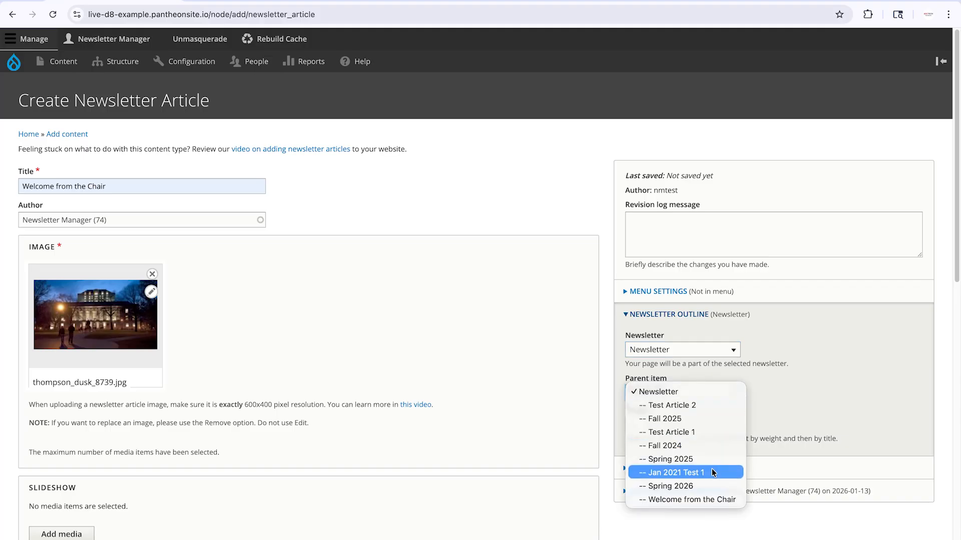
left_click(712, 488)
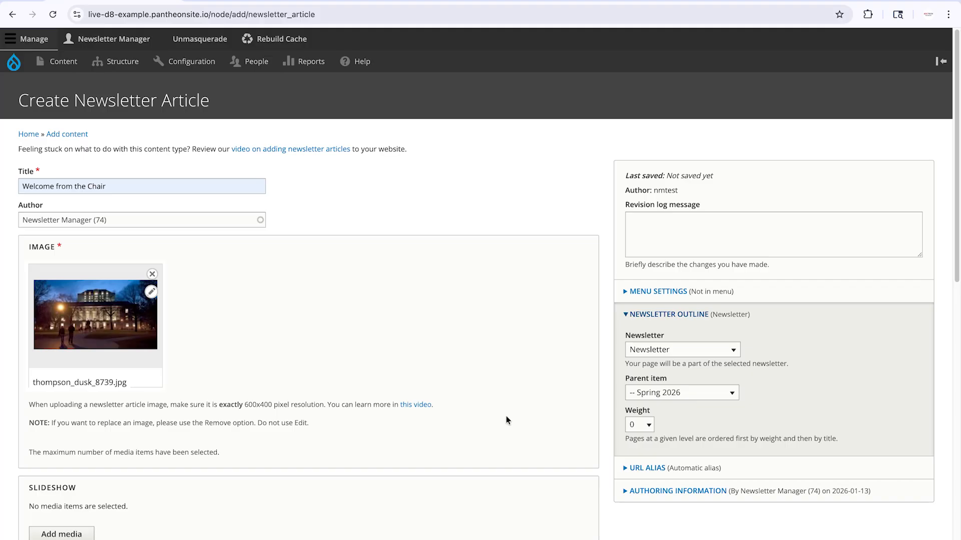
Step: Save the "Welcome from the Chair" article and look through its published page
scroll(506, 416, "down", 20)
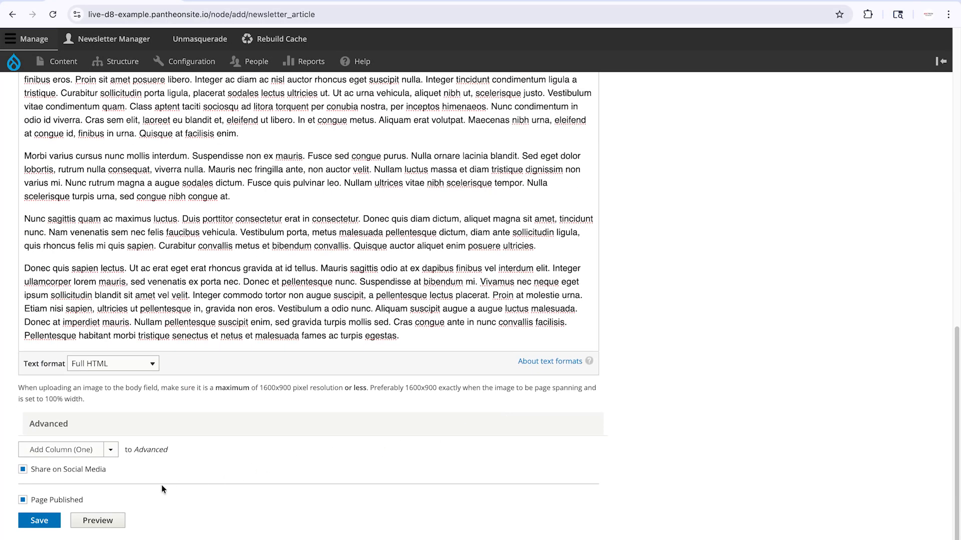
left_click(40, 520)
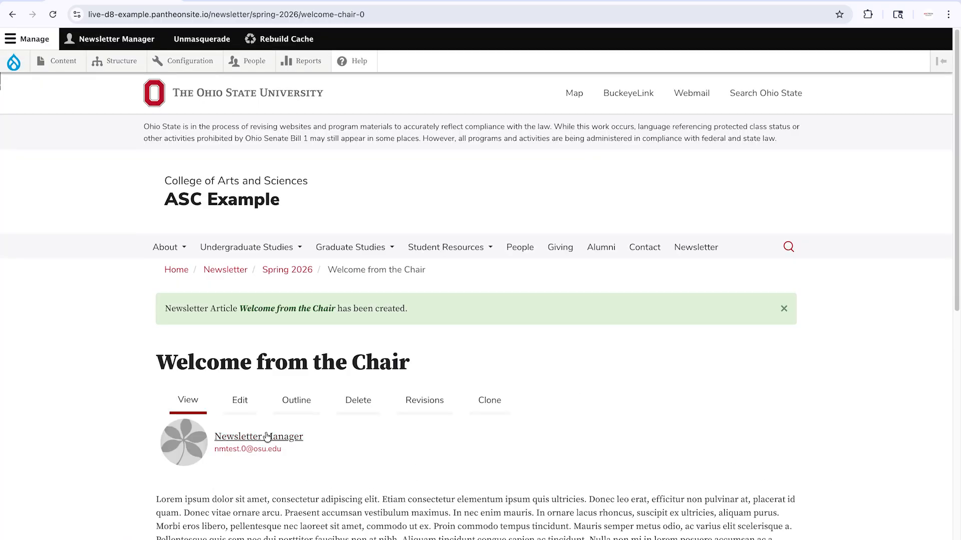
mouse_move(82, 62)
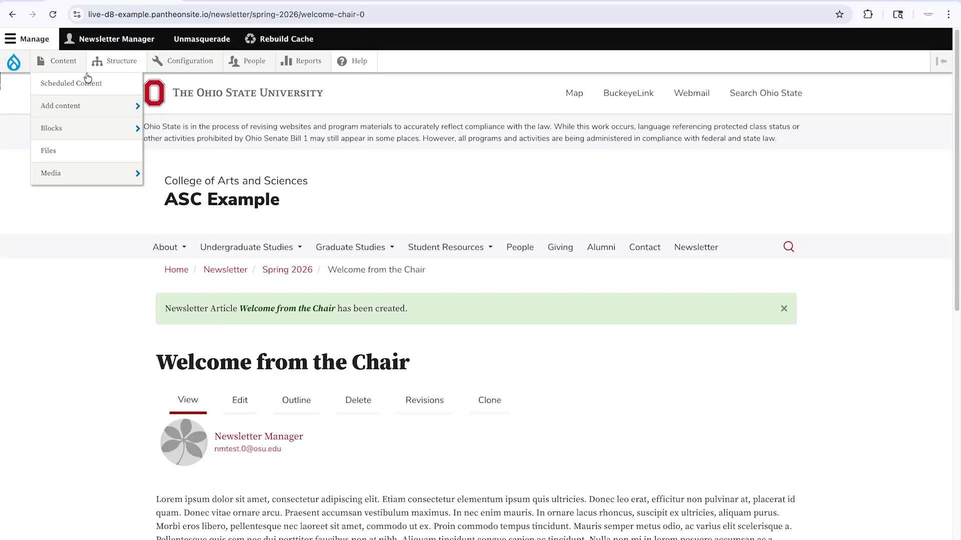
mouse_move(89, 112)
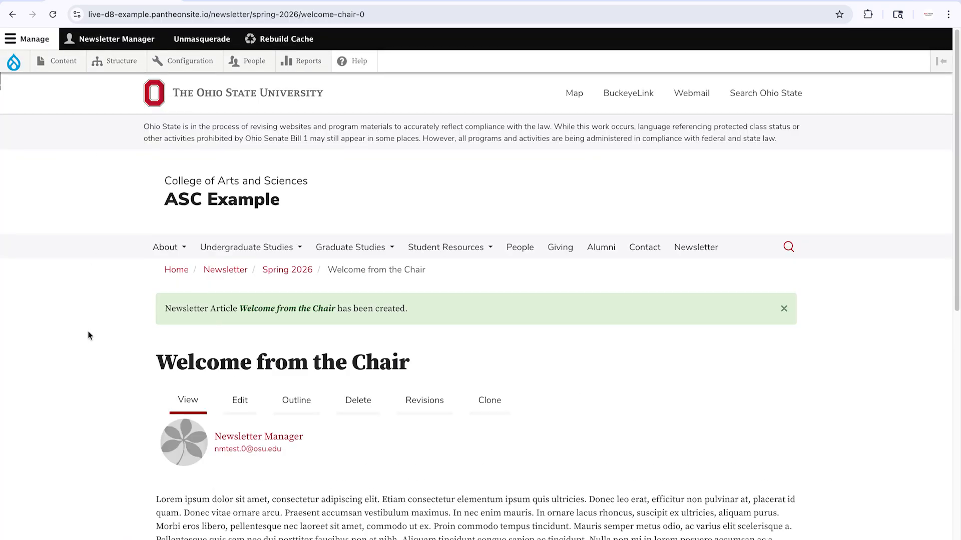
scroll(89, 333, "down", 8)
scroll(89, 335, "up", 4)
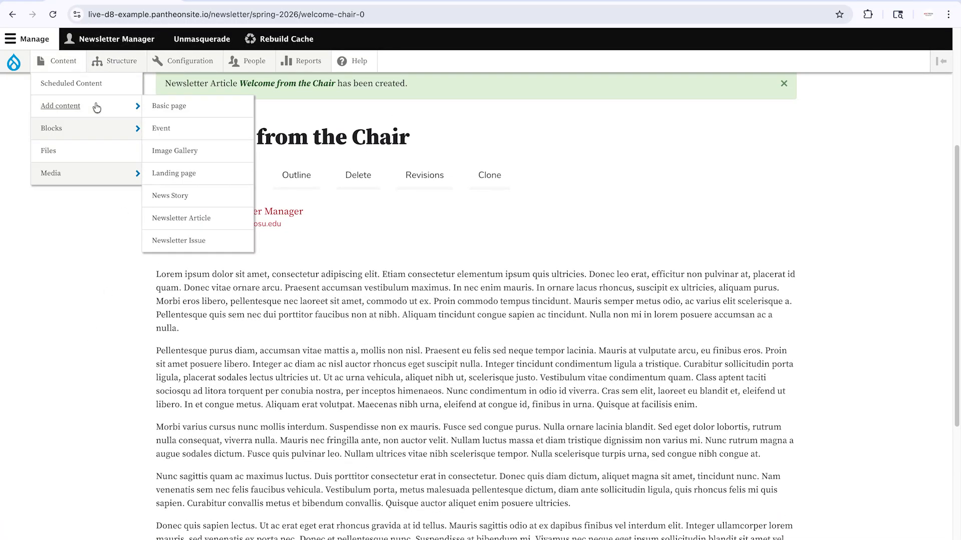
Step: Start another Newsletter Article titled "Test Article 1"
left_click(195, 223)
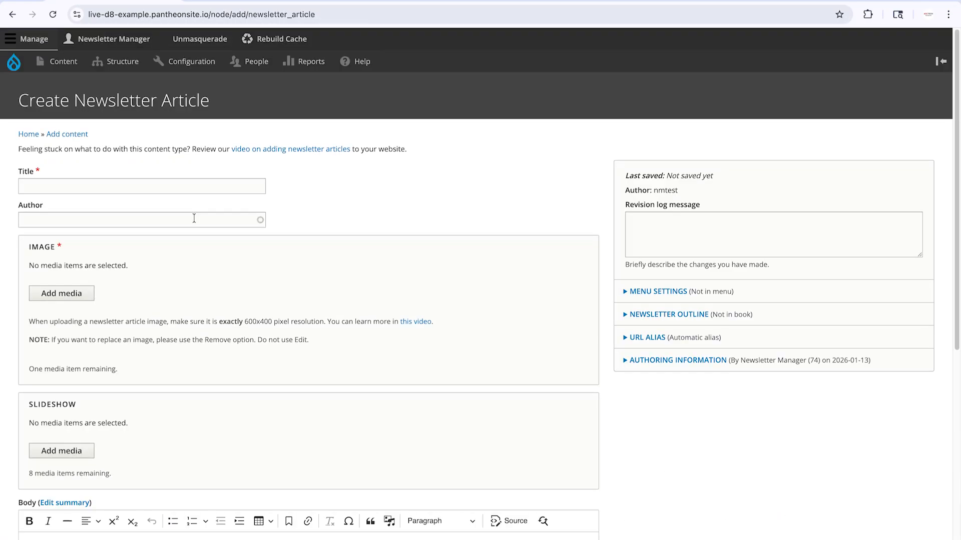
left_click(165, 186)
type("Test Article 1")
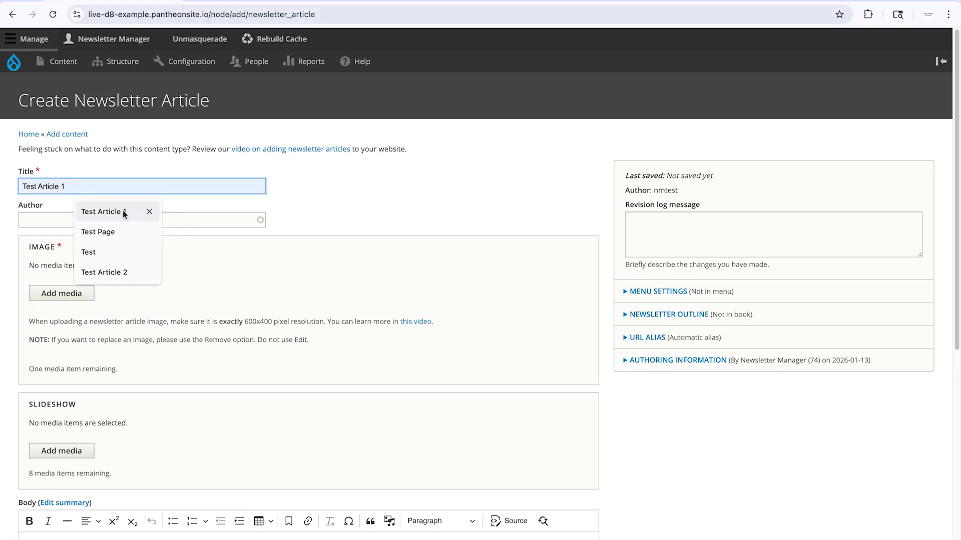
left_click(122, 210)
Step: Filter the media library to Stock Images and insert thompson_west_sunrise_8477.jpg as the article's image
left_click(54, 294)
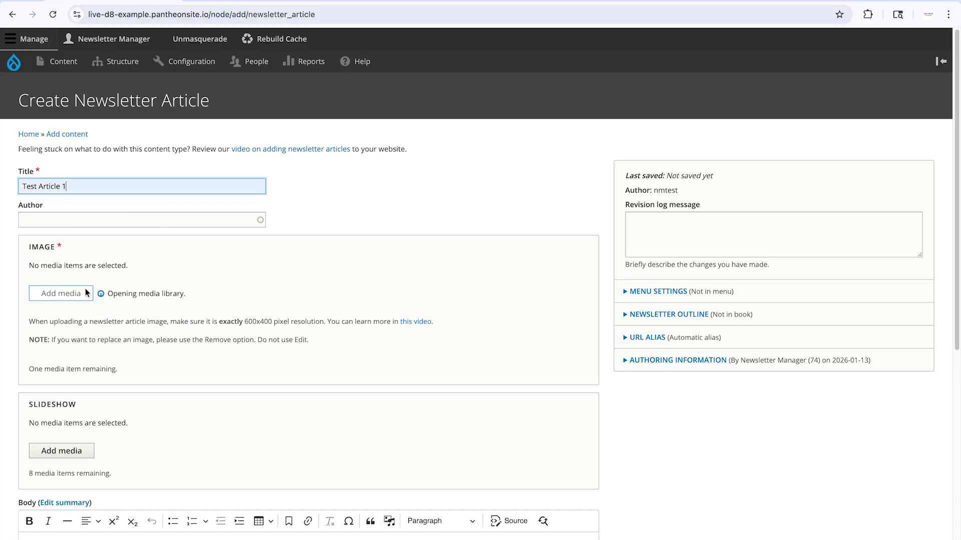
left_click(278, 202)
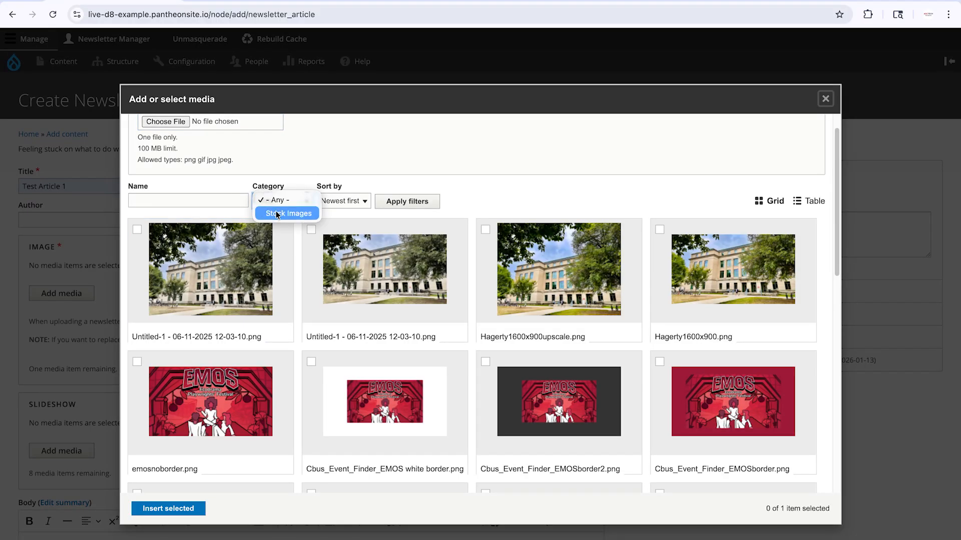
left_click(286, 212)
left_click(407, 202)
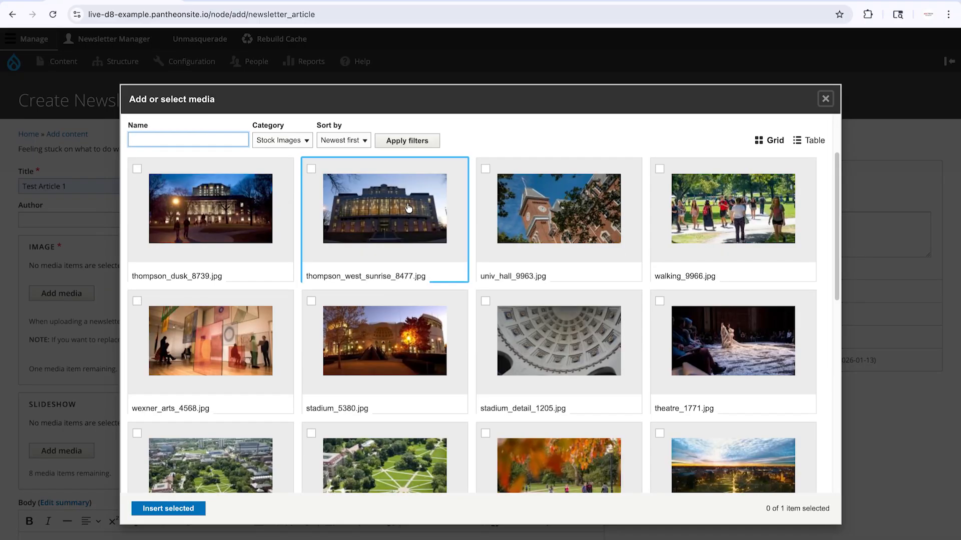
left_click(379, 211)
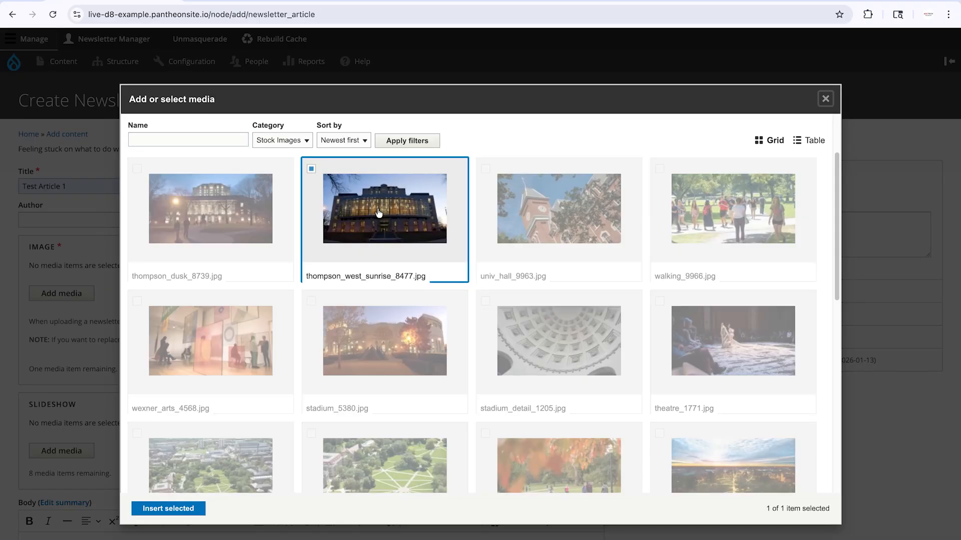
left_click(176, 509)
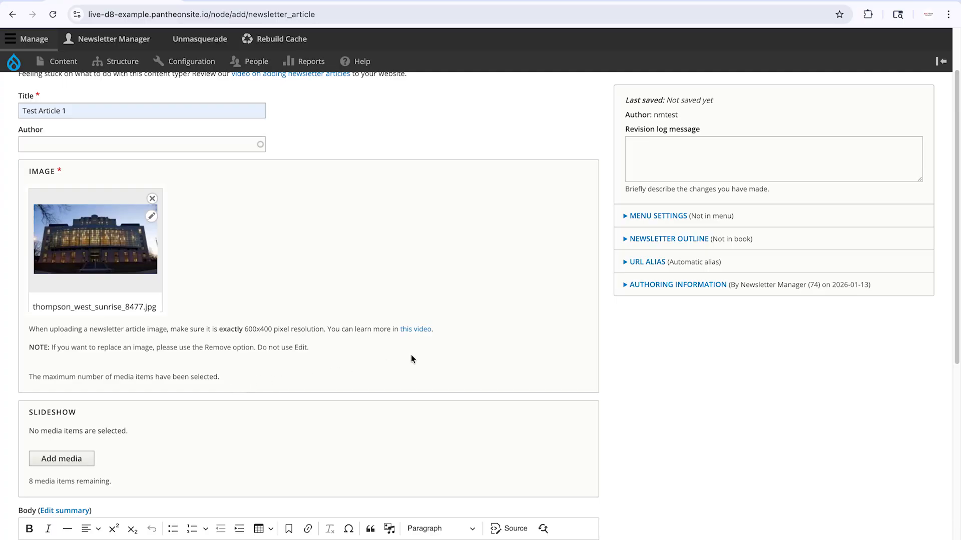
Step: Place Test Article 1 in the newsletter outline under Newsletter, with Spring 2026 as its parent item
left_click(689, 237)
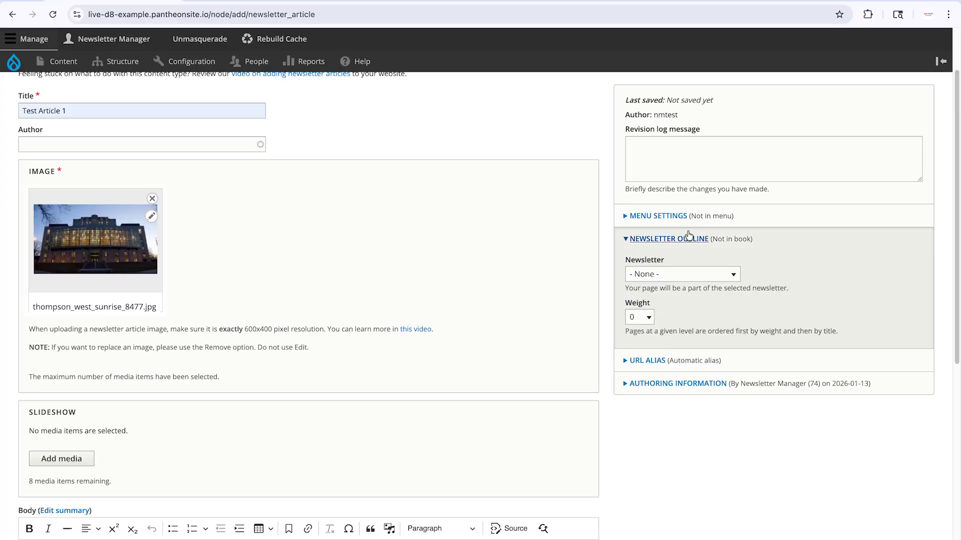
left_click(684, 277)
left_click(684, 286)
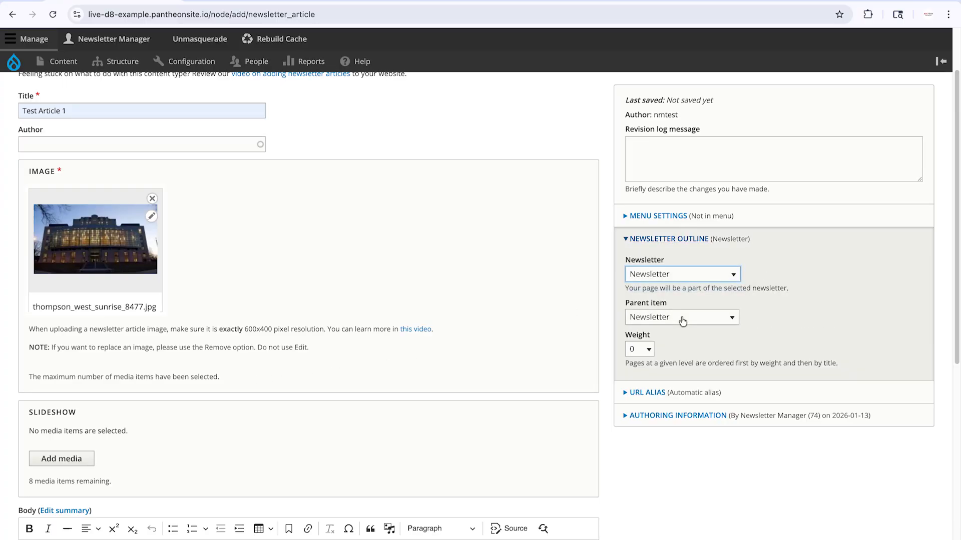
left_click(682, 320)
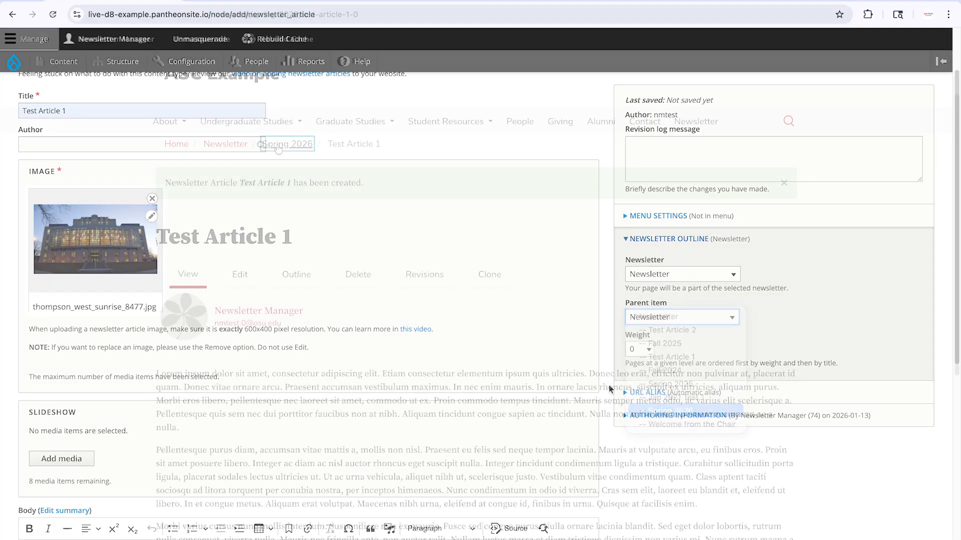
Step: Look at the stories on the Spring 2026 issue page and open Test Article 1 from there for editing
left_click(278, 144)
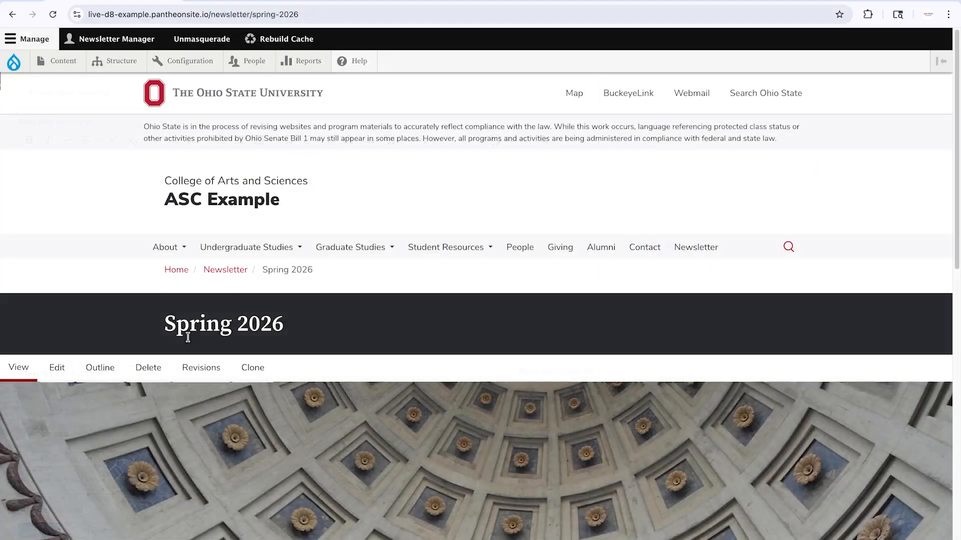
scroll(189, 333, "down", 5)
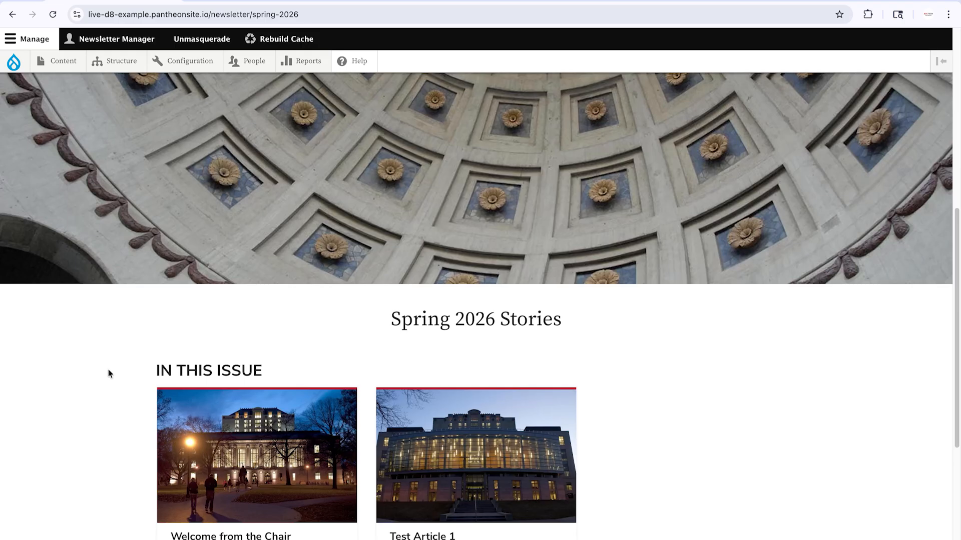
left_click(423, 443)
left_click(241, 370)
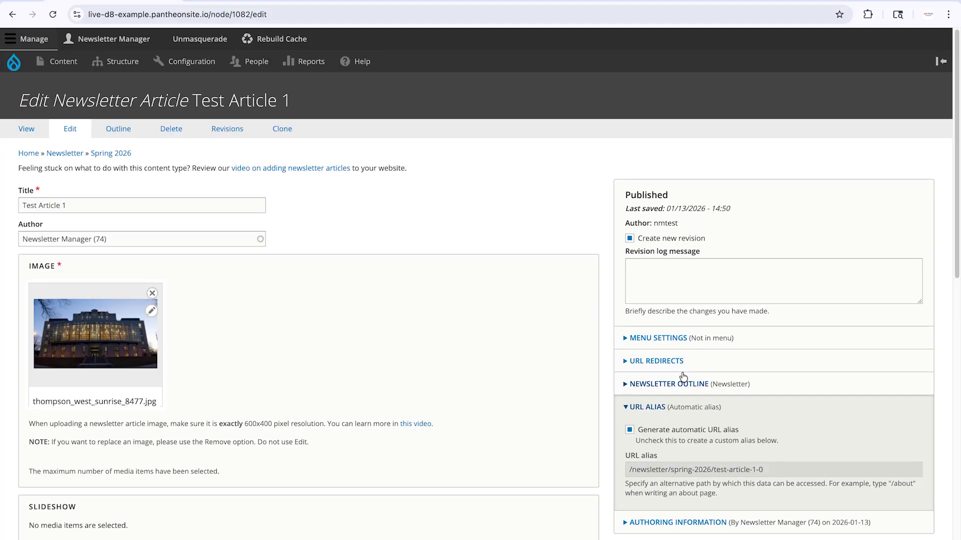
Step: In the article's newsletter outline, try a weight of 15 and replace it with a weight of -14
left_click(722, 384)
scroll(722, 384, "down", 4)
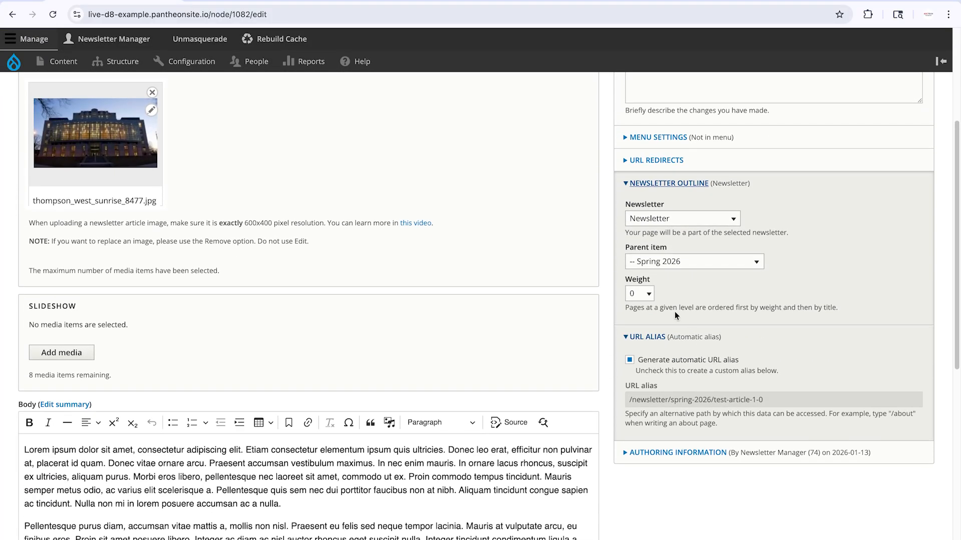
left_click(648, 295)
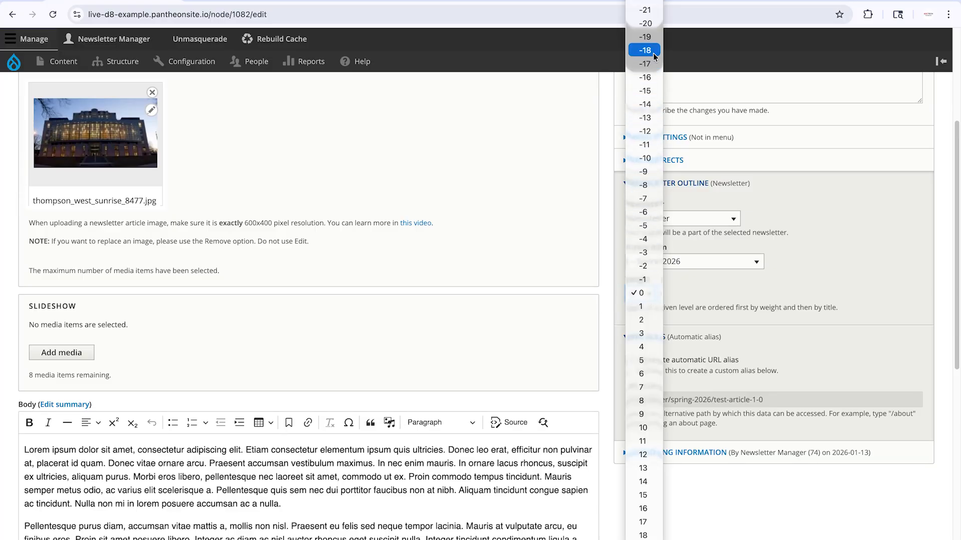
left_click(657, 494)
left_click(644, 295)
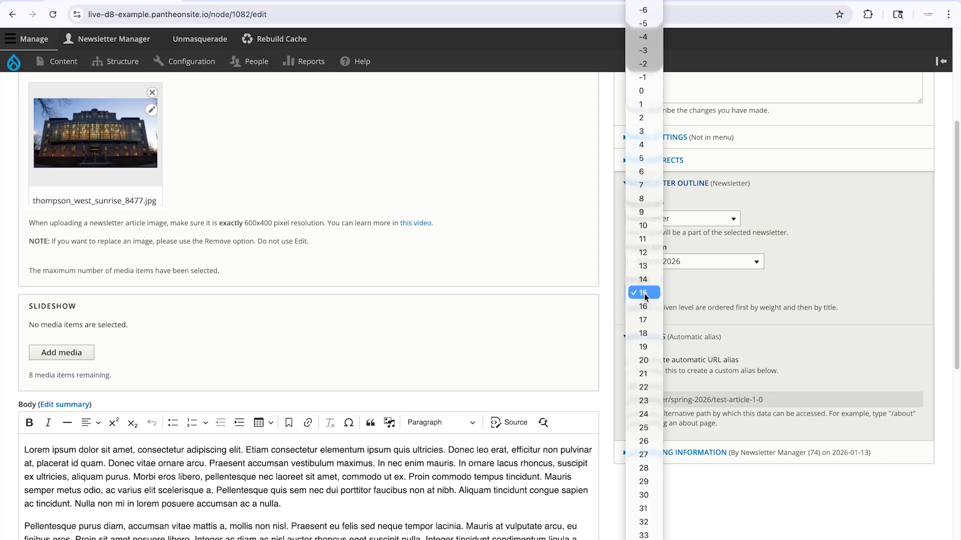
scroll(648, 188, "up", 3)
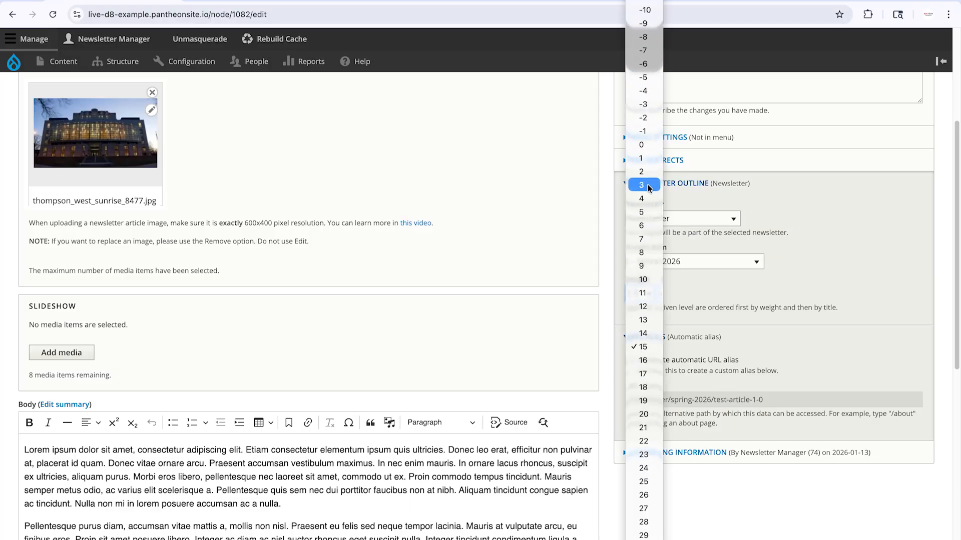
scroll(649, 189, "up", 5)
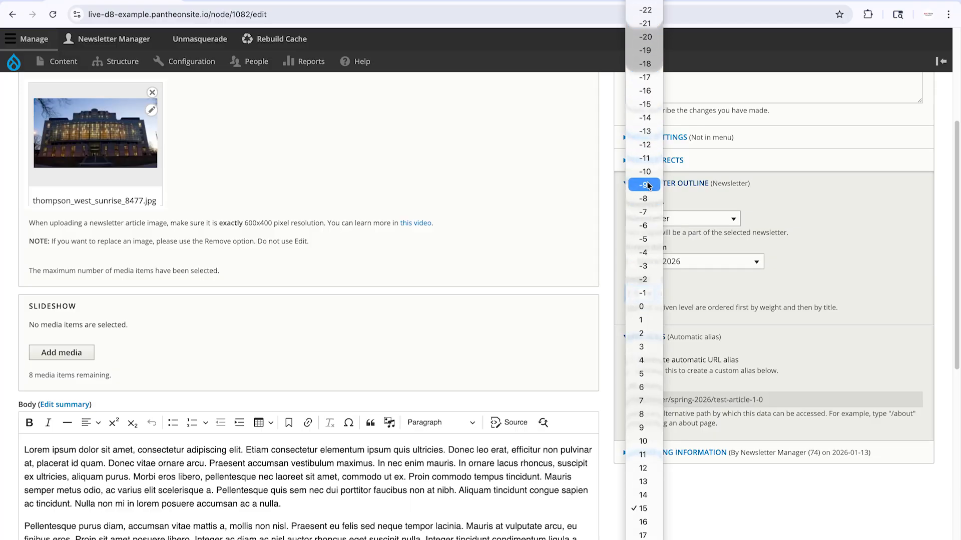
left_click(645, 116)
Step: Save Test Article 1 and check the order of the stories on the Spring 2026 issue page
scroll(238, 386, "down", 10)
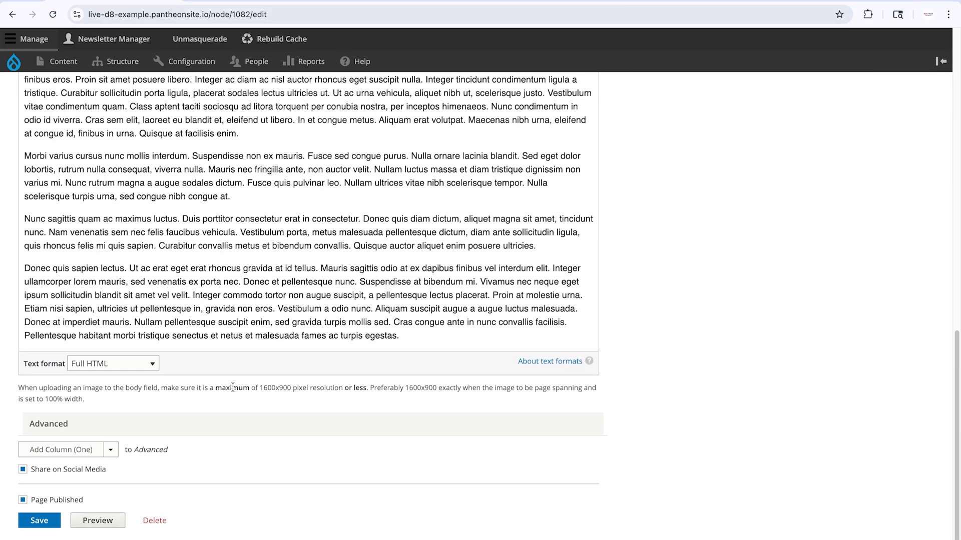
left_click(31, 526)
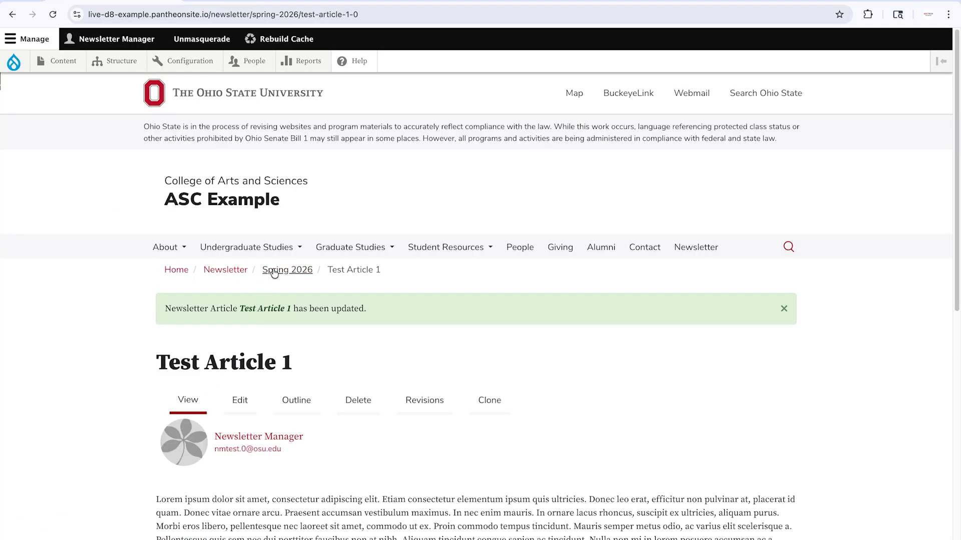
left_click(274, 271)
scroll(160, 420, "down", 10)
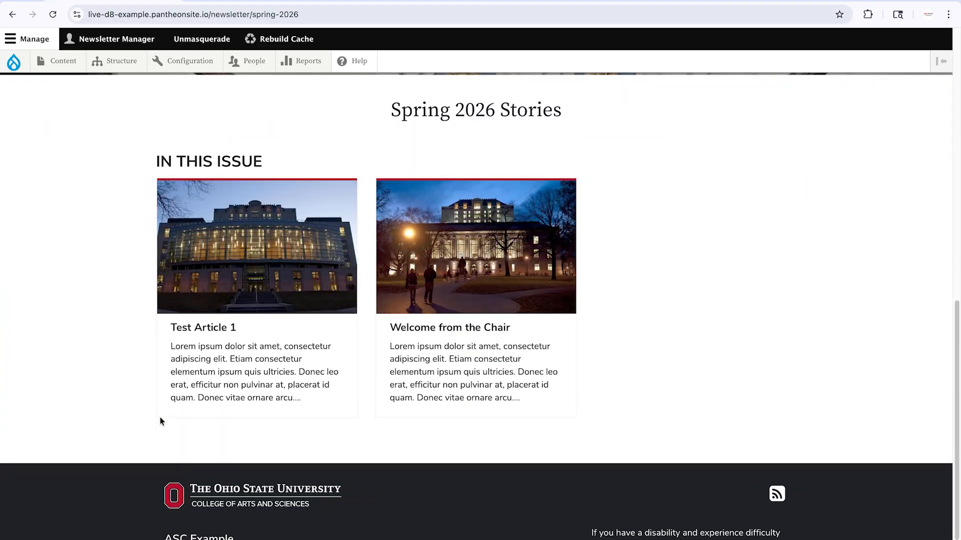